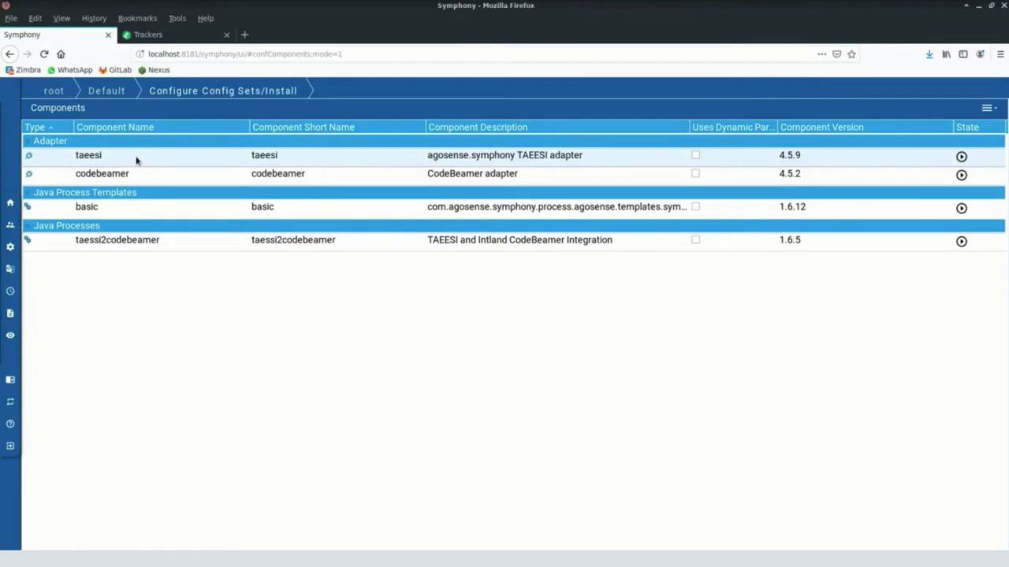
Review the config values of the taeesi adapter's Remote Dev Environment config set.
double_click(135, 161)
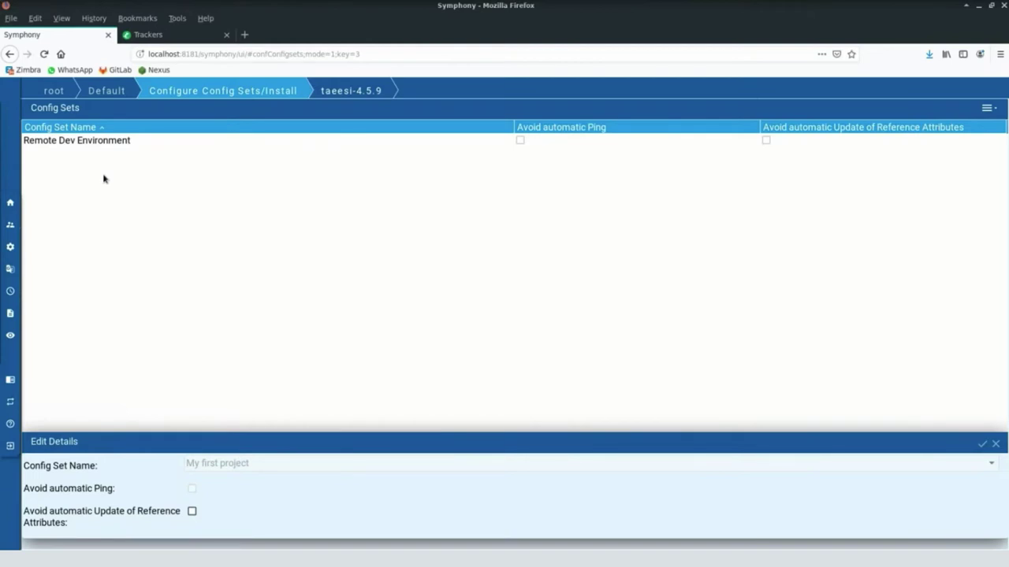
double_click(50, 145)
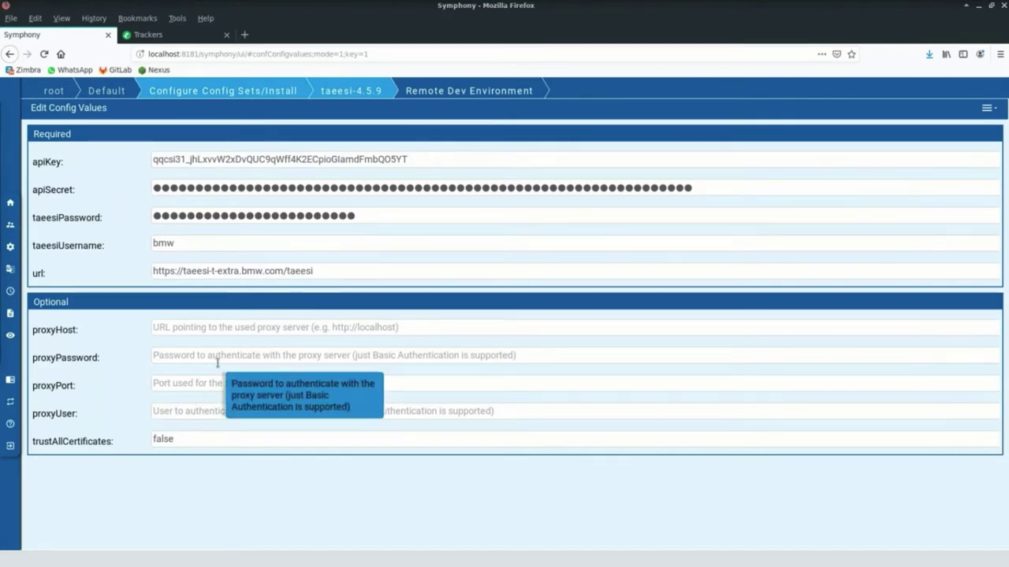
click(169, 91)
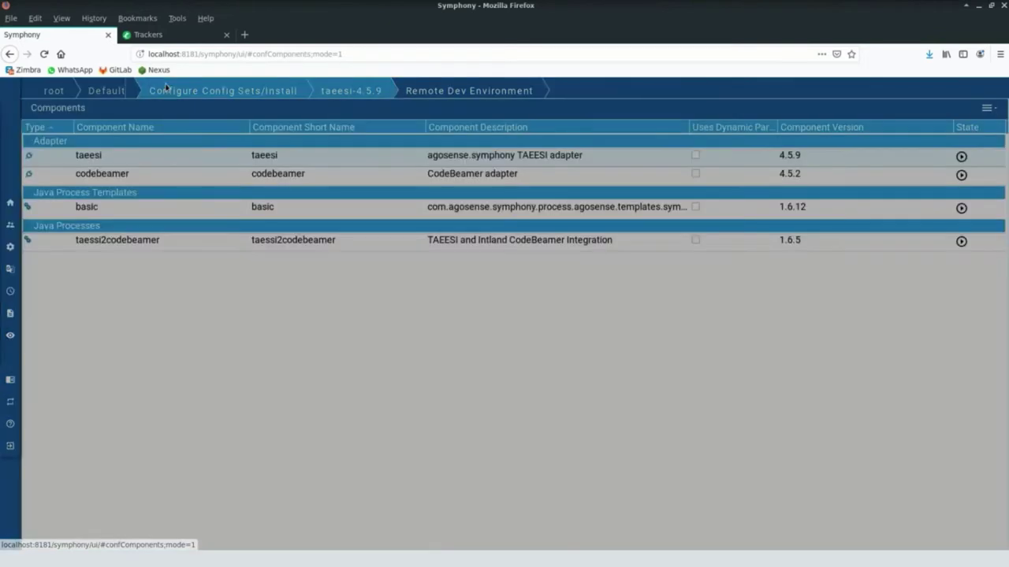
Review the codebeamer adapter's Local config set, including its REST URL and project.
double_click(142, 177)
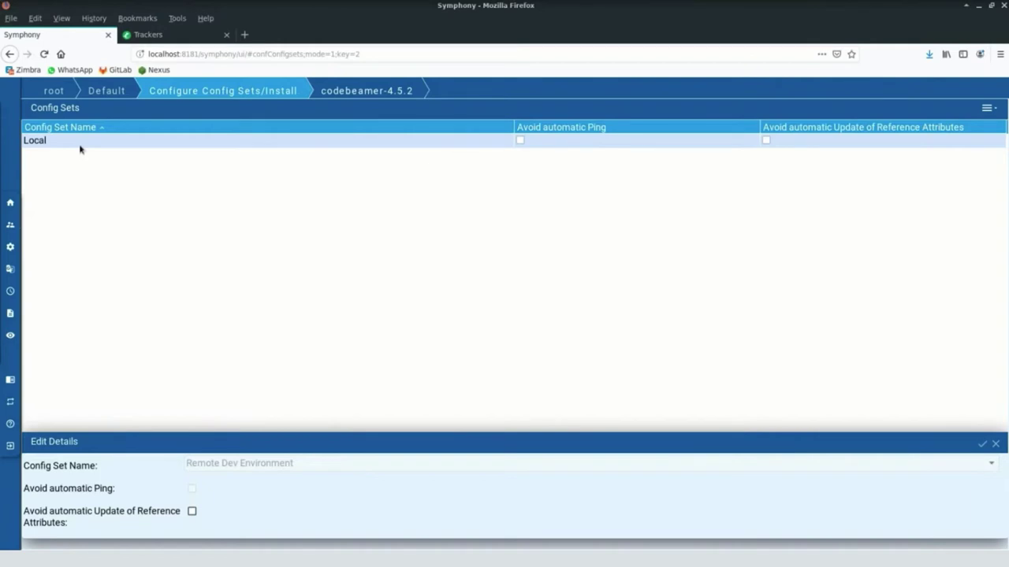
double_click(79, 149)
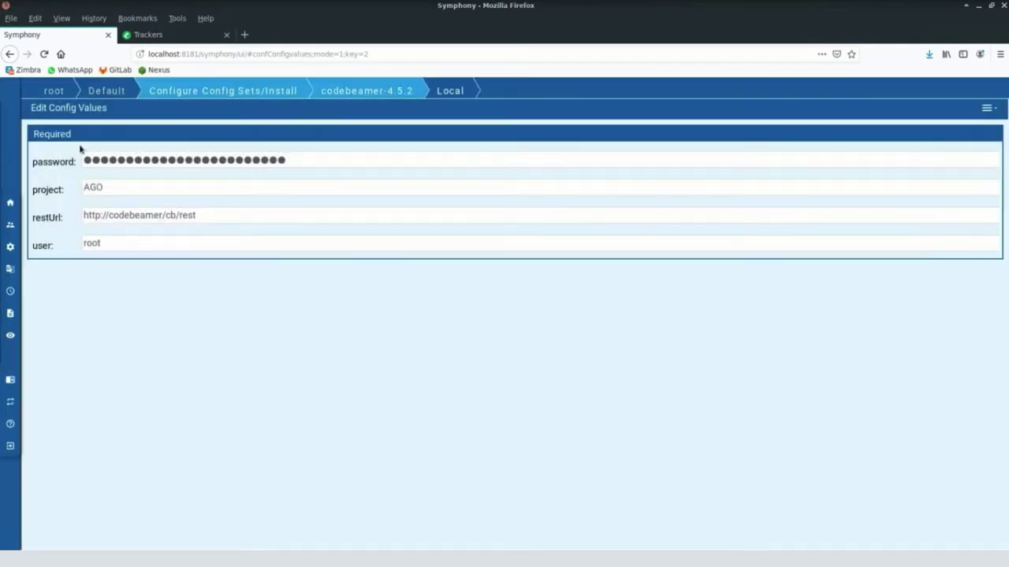
click(226, 215)
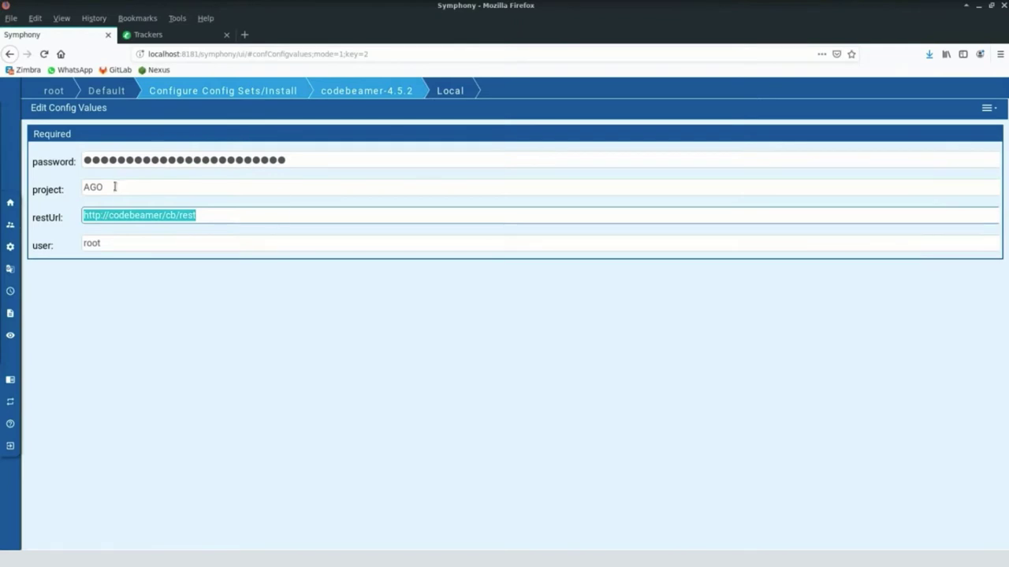
mouse_move(114, 187)
Inspect the My first project config set of the taessi2codebeamer process, including its adapter config selections.
click(223, 90)
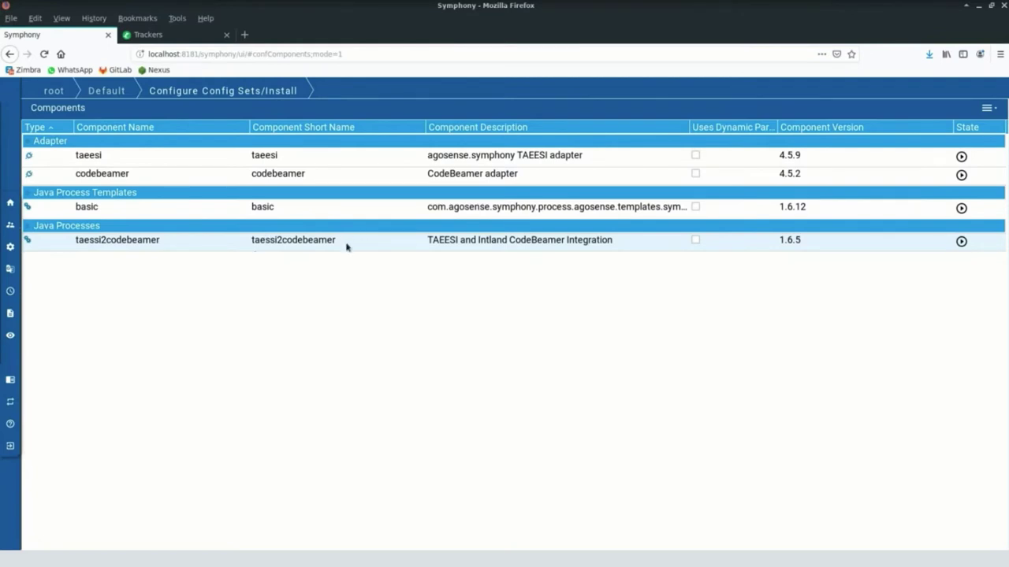
double_click(263, 240)
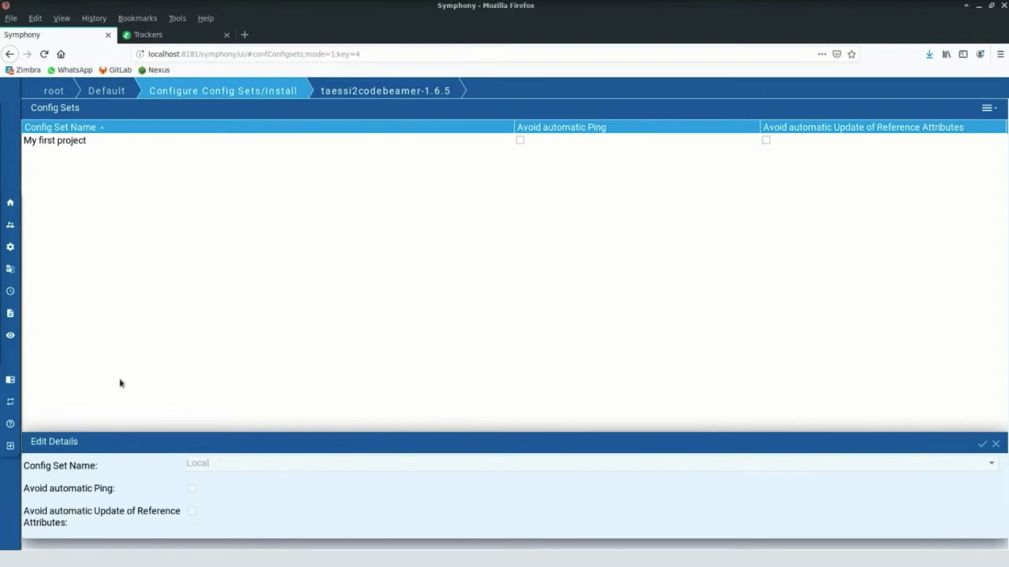
double_click(83, 141)
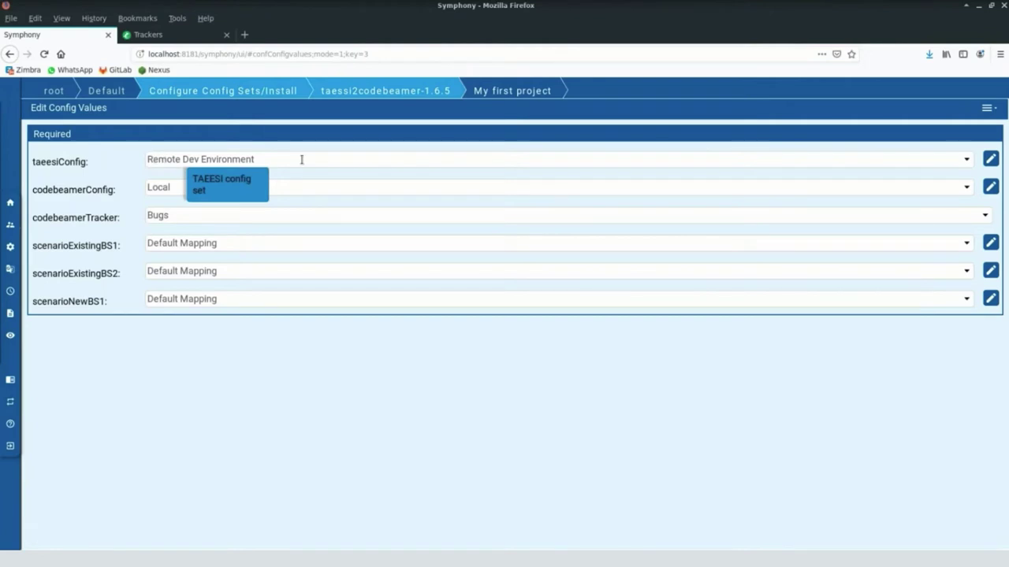
click(189, 186)
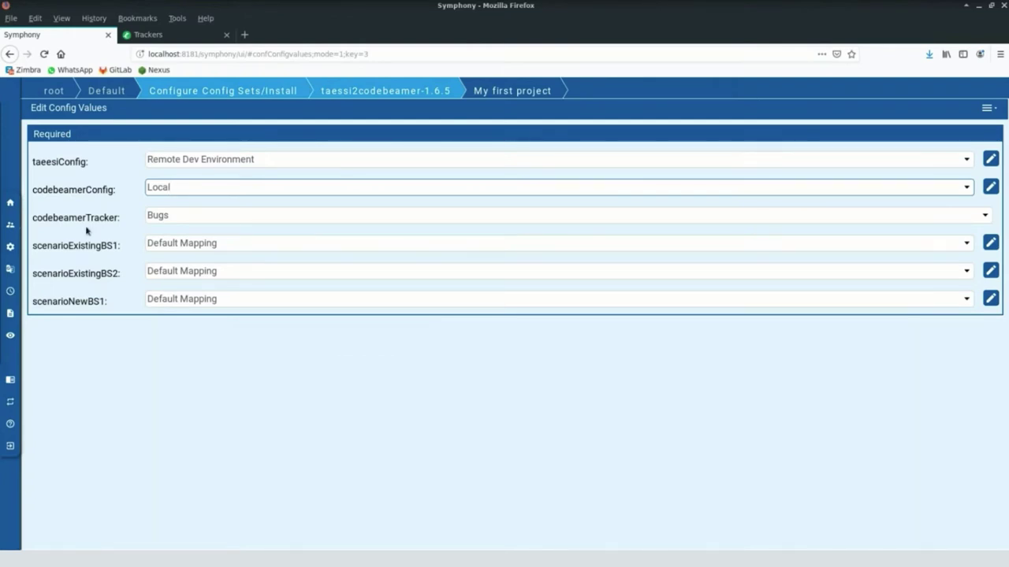
Open the attribute mappings of the Default Mapping scenario under the TAEESI scenario type.
click(9, 270)
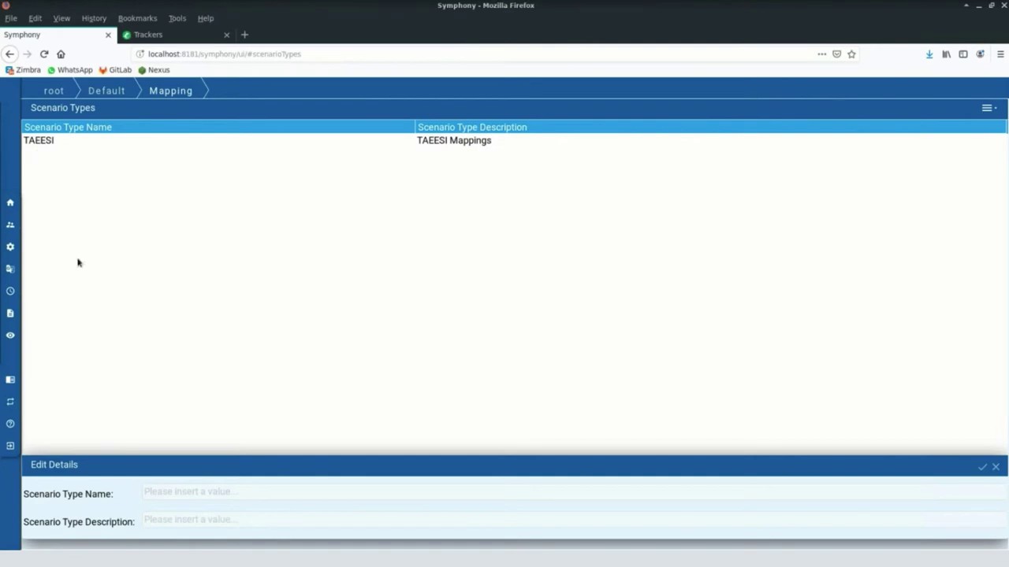
click(73, 145)
double_click(74, 146)
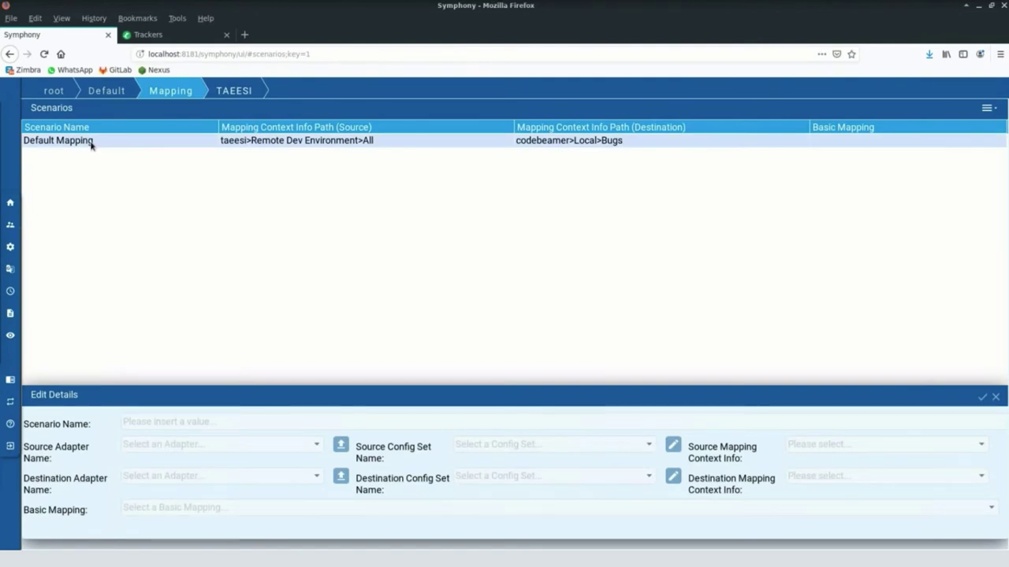
double_click(90, 142)
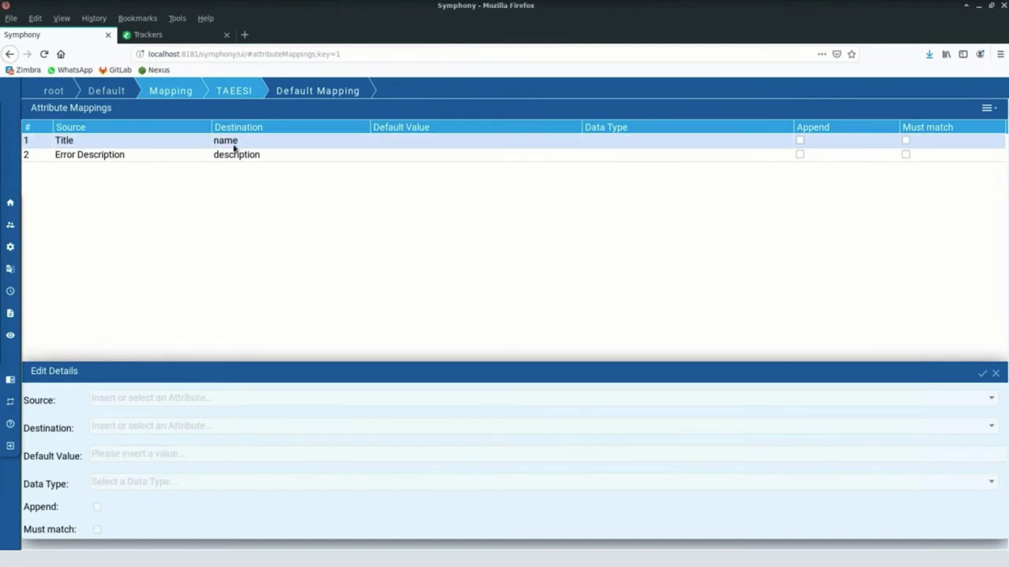
Start a new attribute mapping and browse the source attributes it offers without choosing one.
click(987, 108)
click(951, 124)
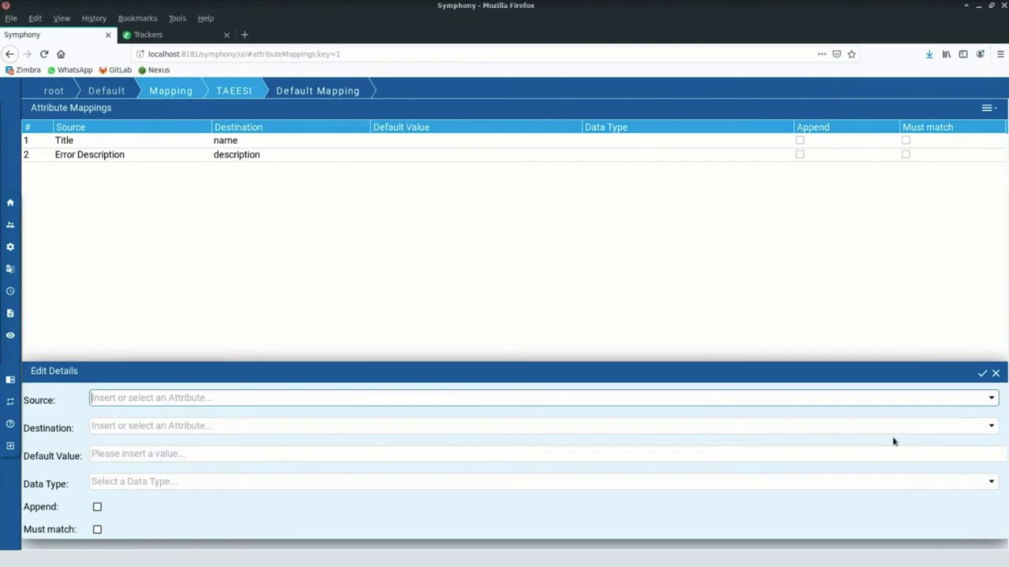
click(991, 399)
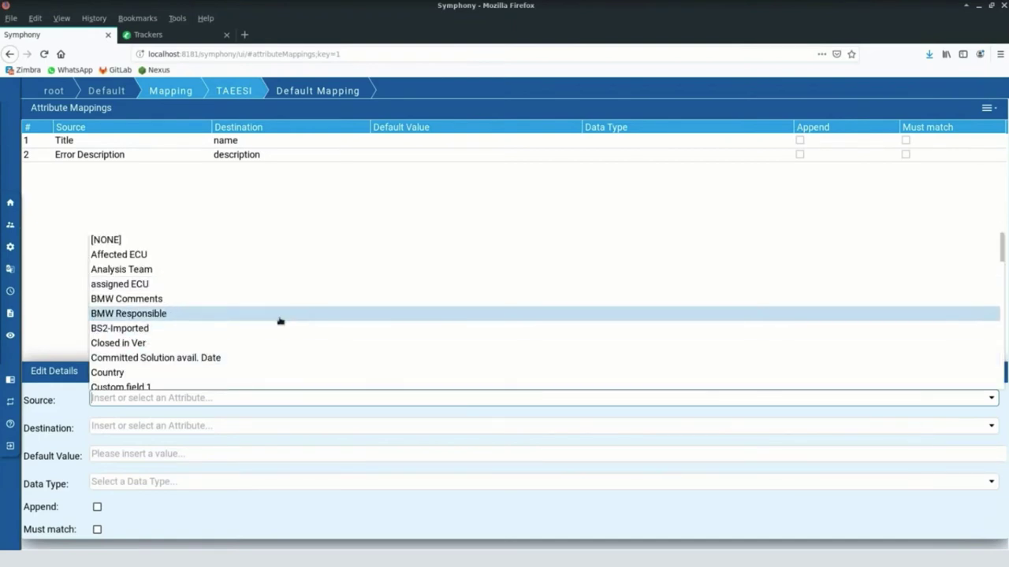
scroll(279, 322, down, 3)
scroll(279, 323, down, 2)
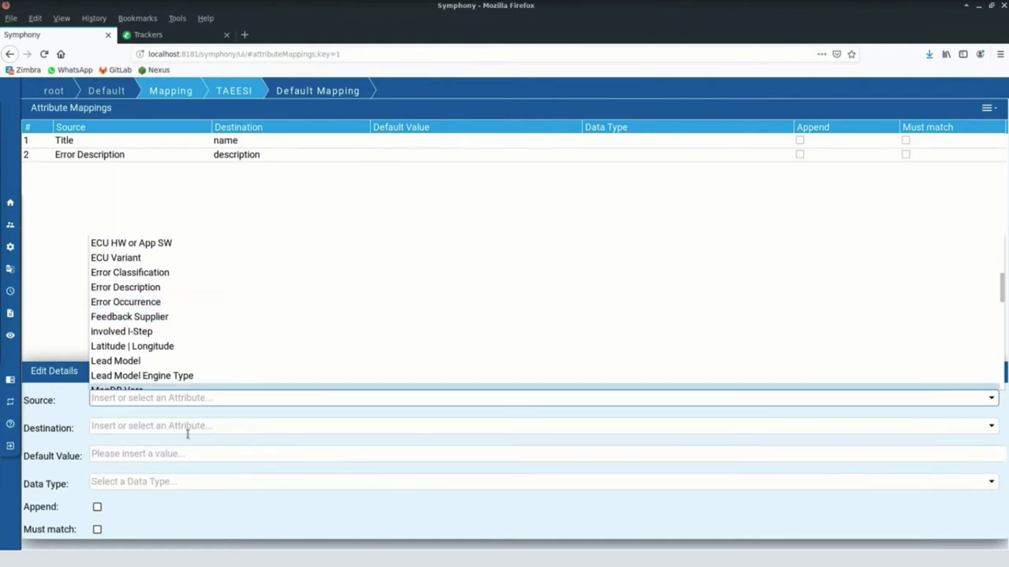
key(Escape)
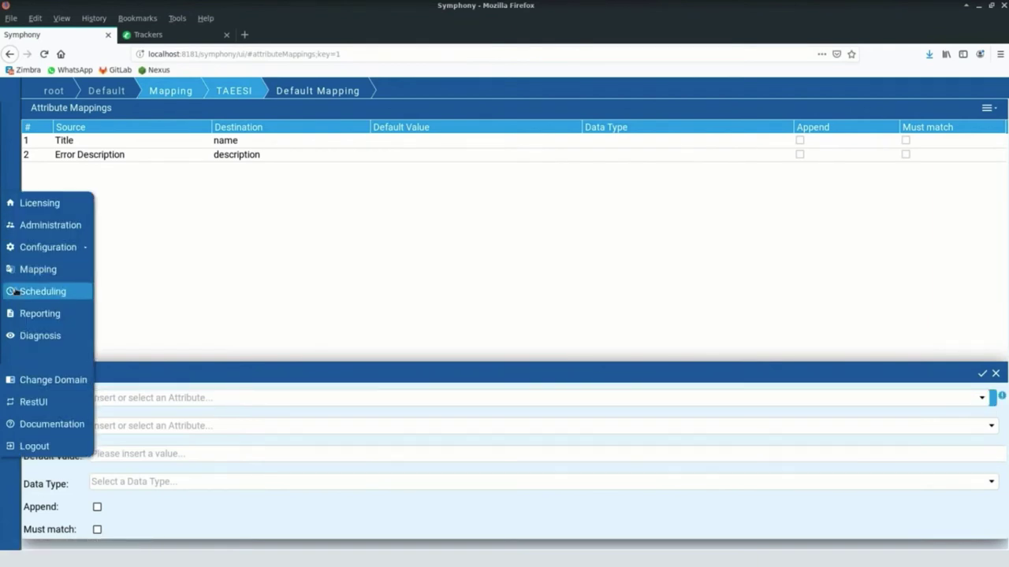
Open the TAEESI schedule group and examine the My first project schedule and its available actions.
click(16, 292)
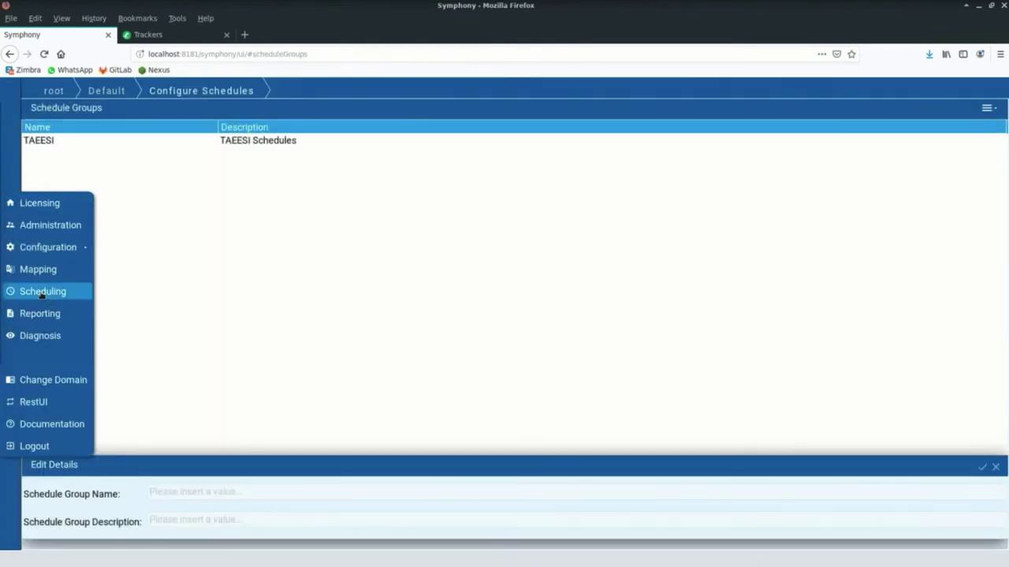
click(39, 294)
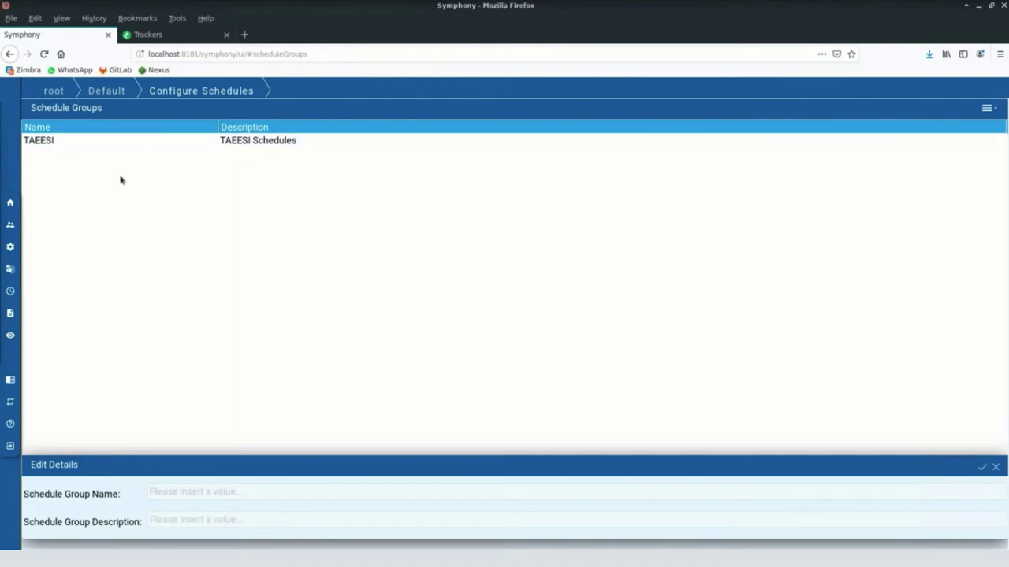
double_click(149, 139)
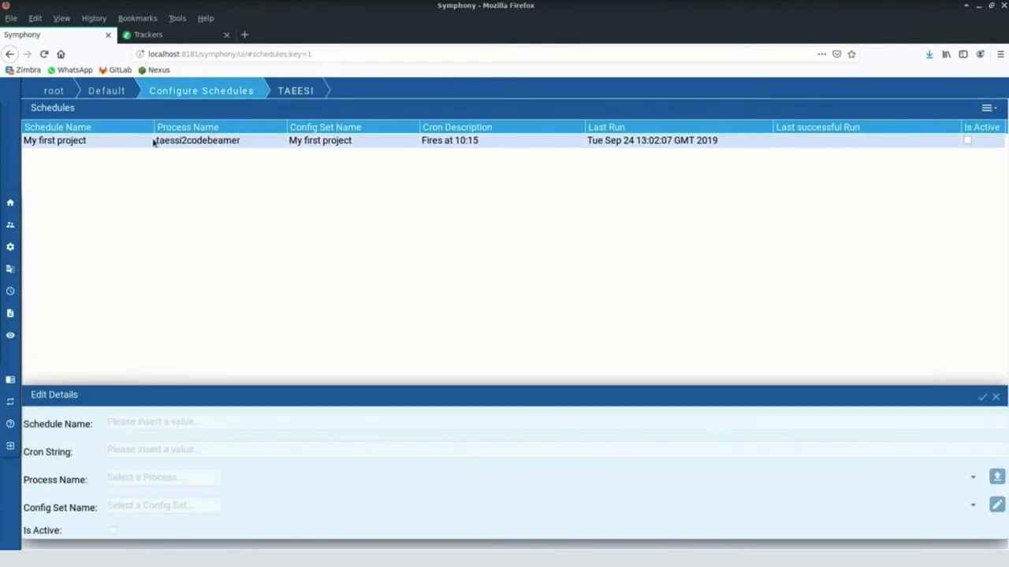
click(481, 140)
click(986, 108)
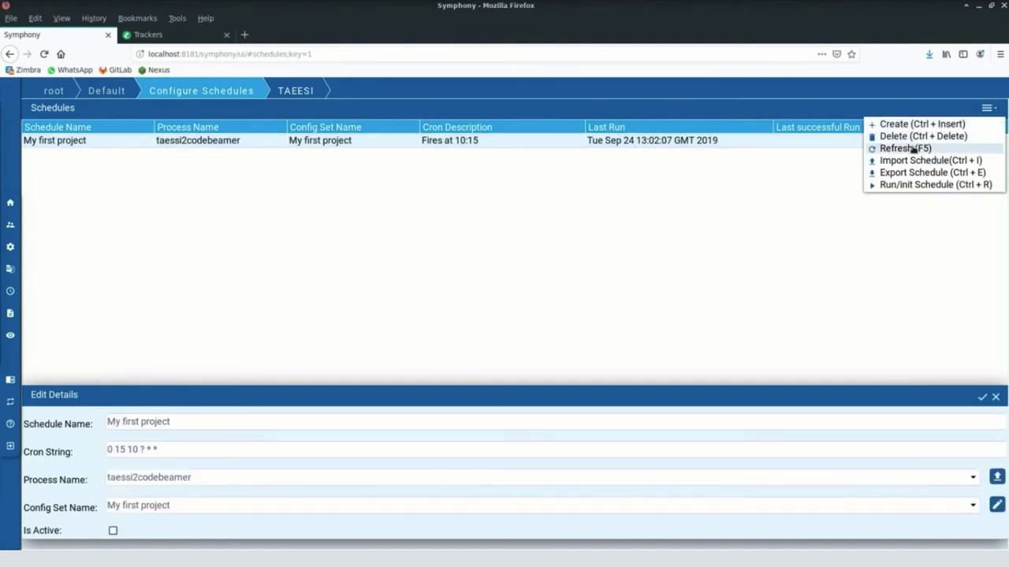
Examine the My first project schedule's cron definition from seconds through month, and close it without changes.
click(381, 450)
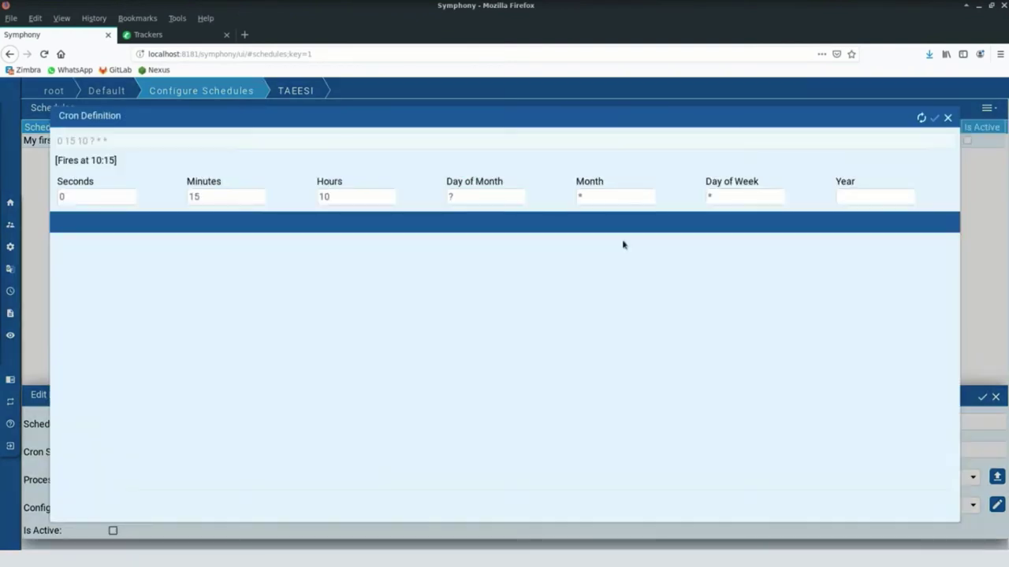
click(120, 198)
click(260, 197)
click(349, 196)
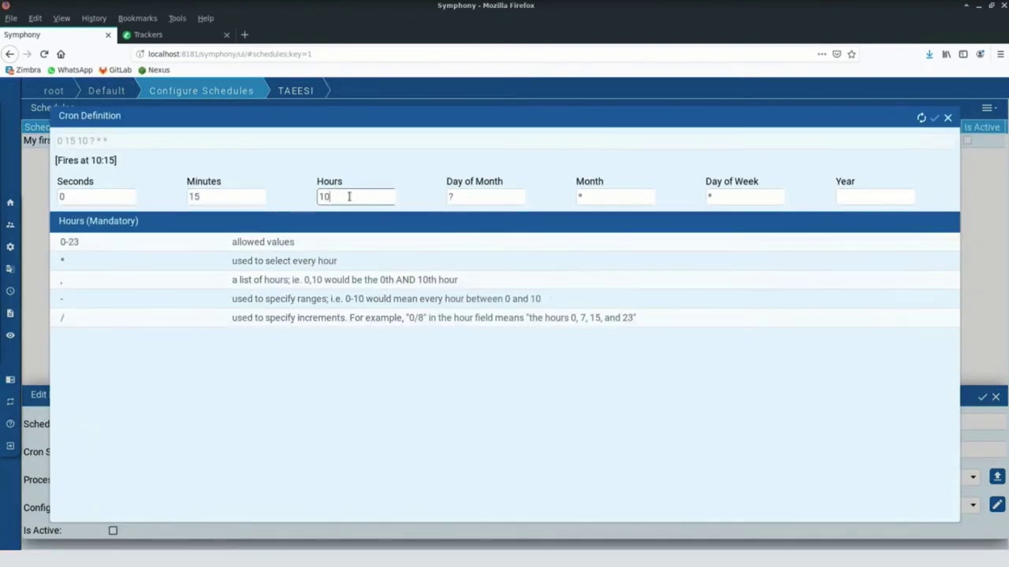
click(499, 196)
click(596, 196)
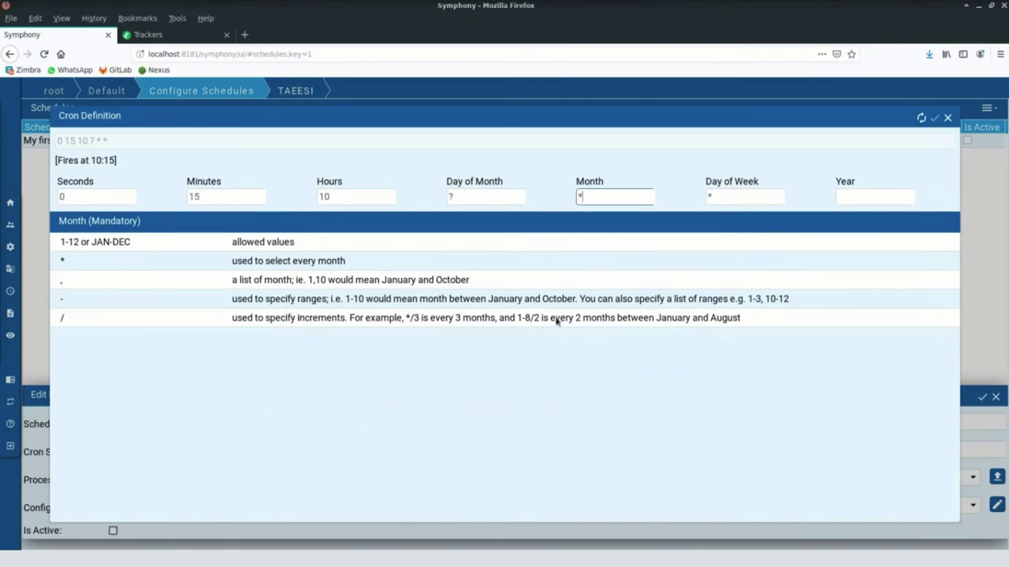
click(948, 118)
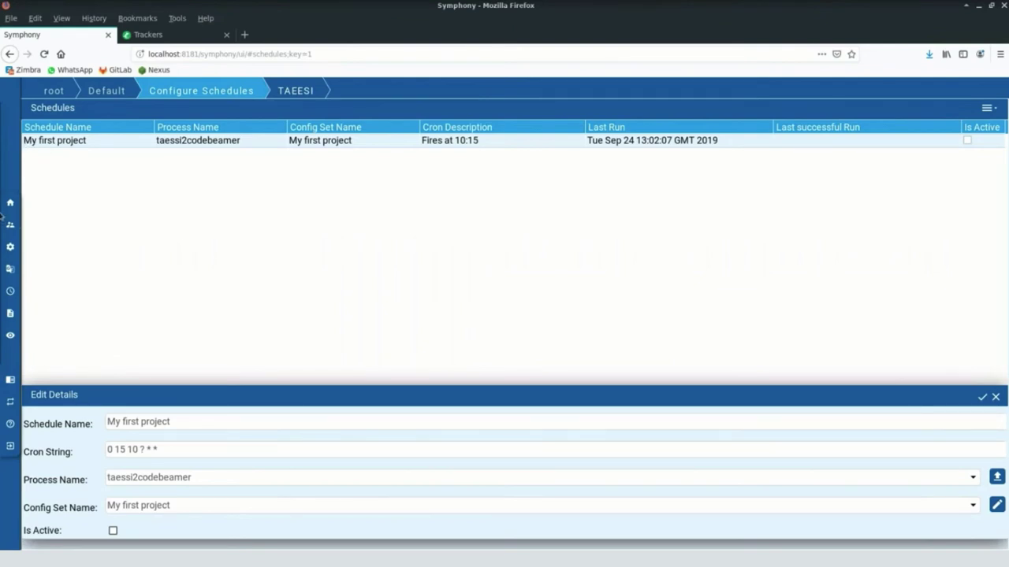
Open the diagnosis job queue and check the taessi2codebeamer job's progress.
mouse_move(2, 348)
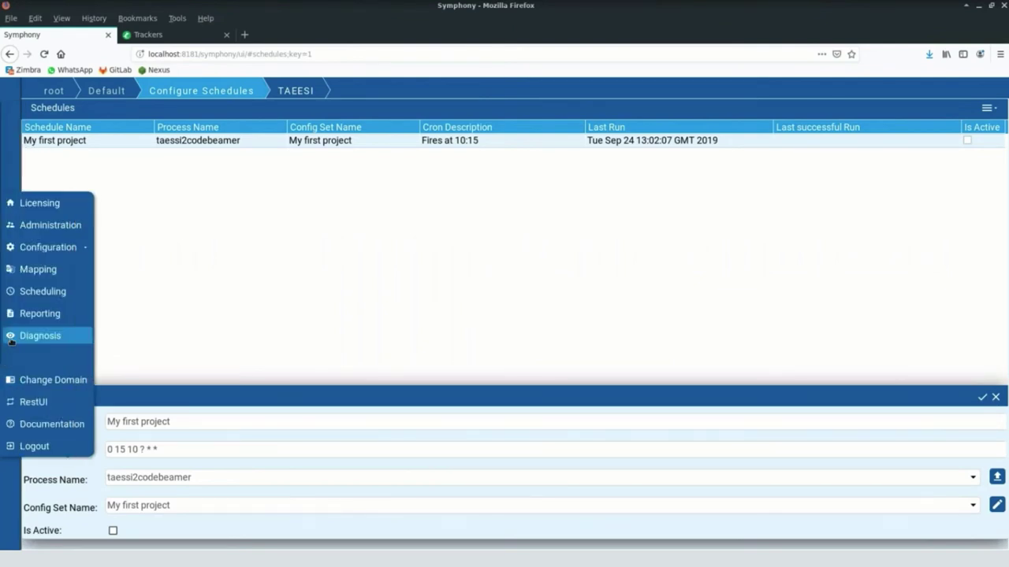
click(11, 339)
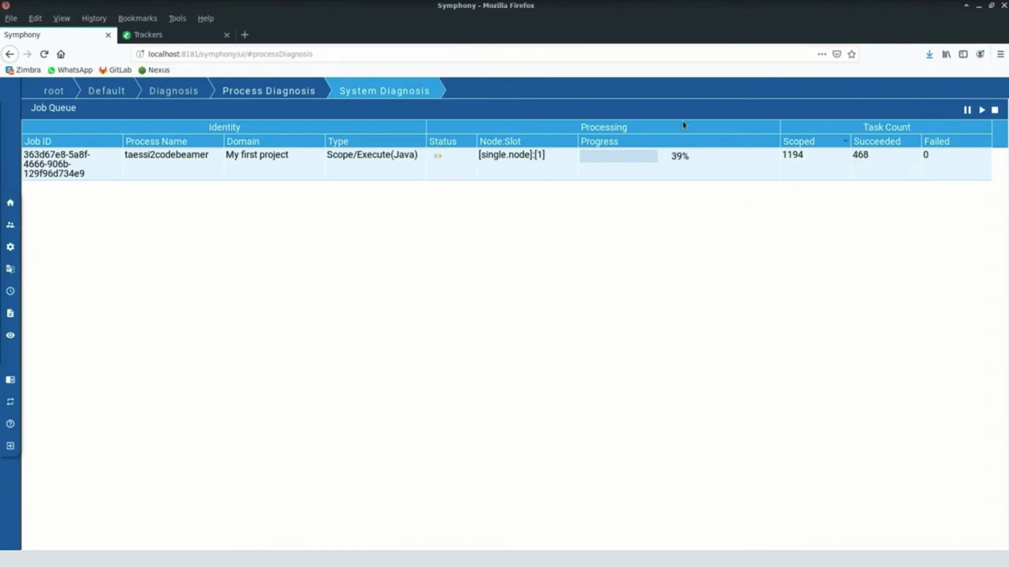
Switch to codeBeamer, refresh the AGO project's trackers and look through the Bugs tracker's items.
click(167, 34)
key(F5)
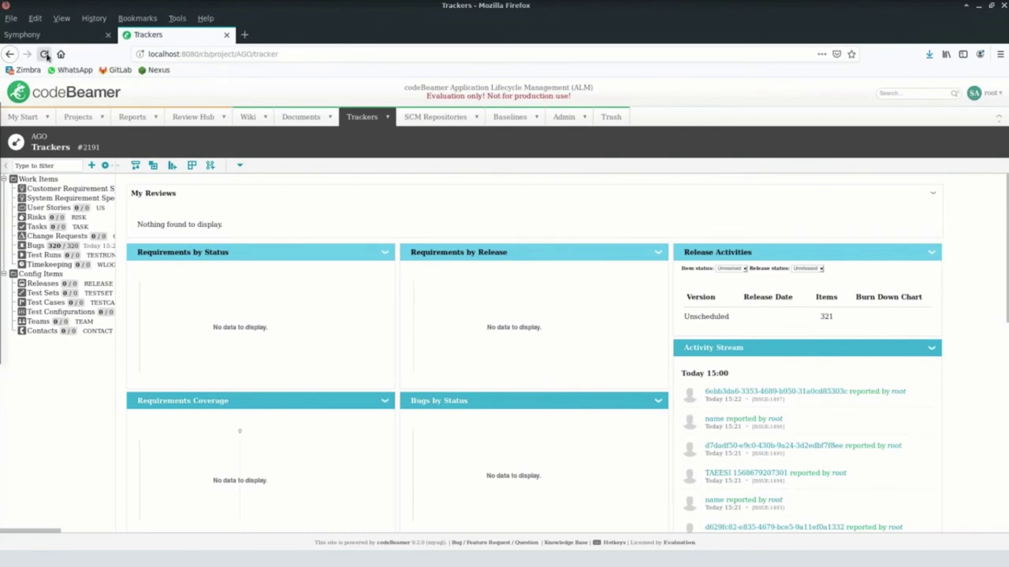
click(35, 246)
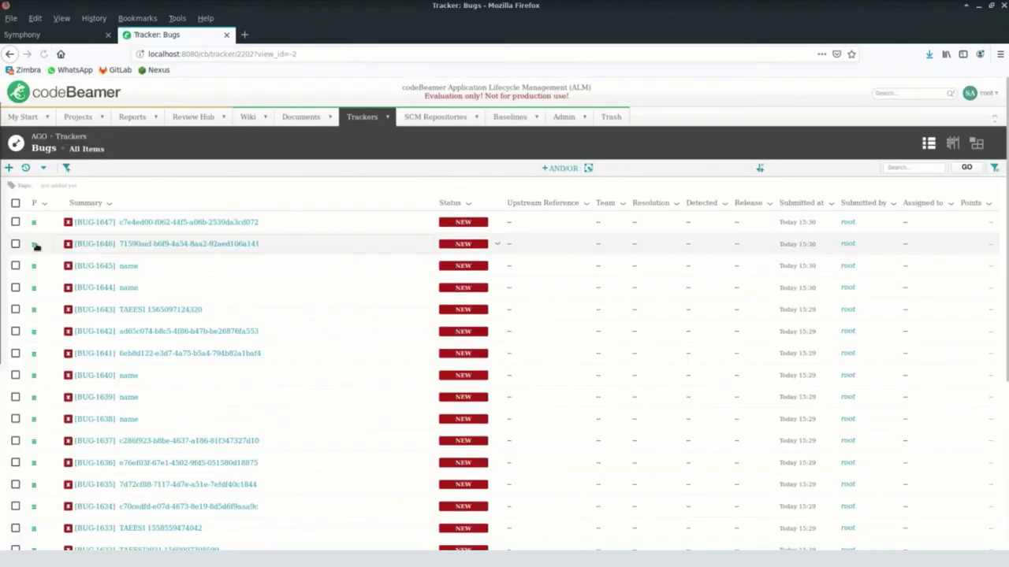
scroll(203, 465, down, 5)
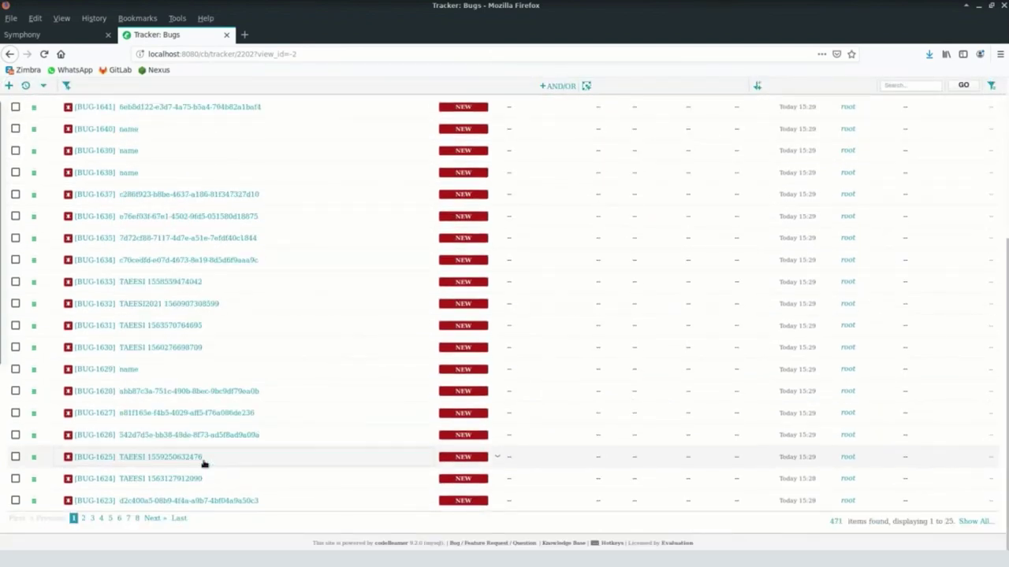
scroll(204, 465, up, 5)
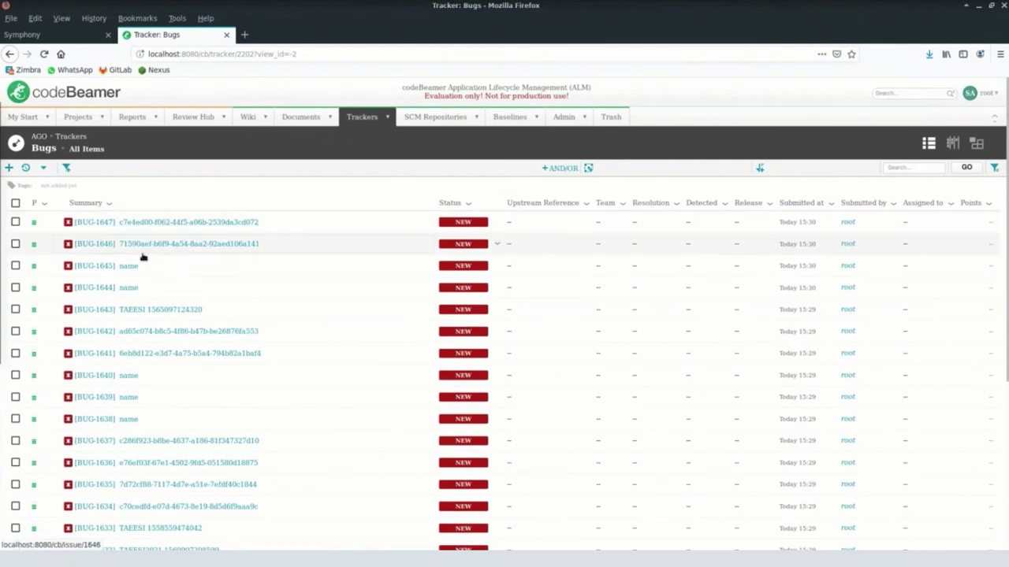
Open the newest bug, BUG-1647, and inspect its description.
click(156, 222)
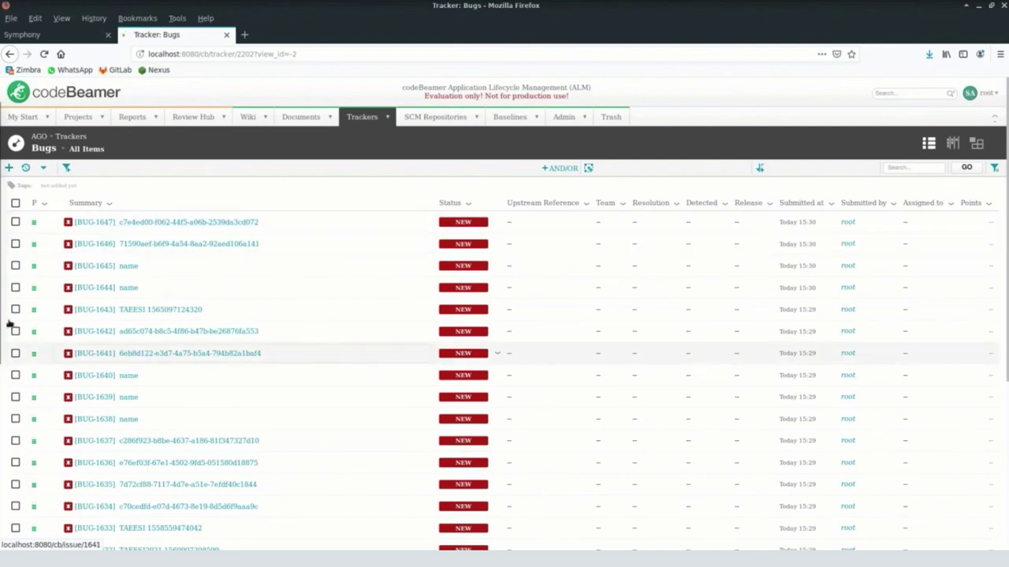
double_click(15, 327)
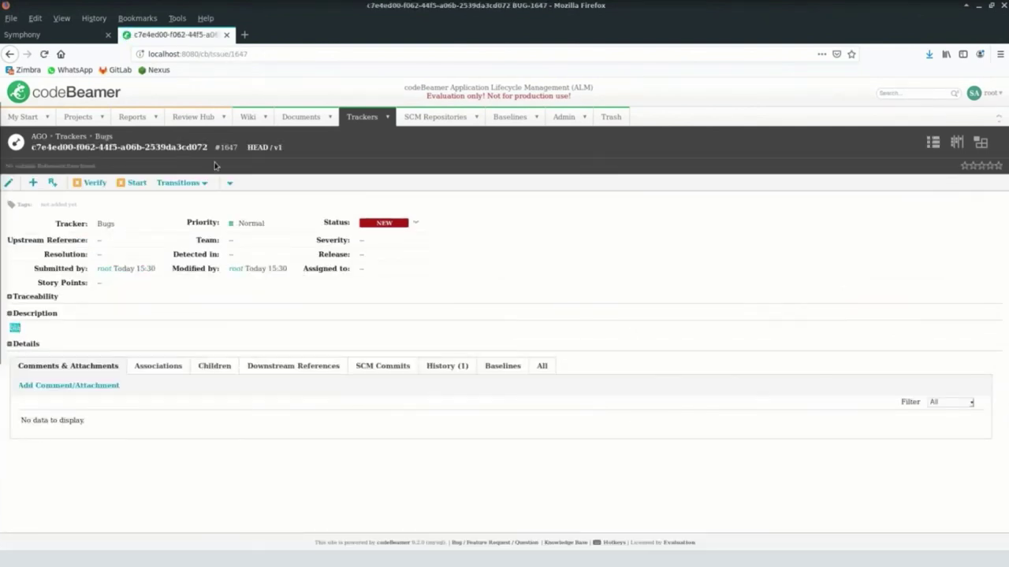
Check the running job's succeeded task count in Symphony, reopen codeBeamer's Trackers overview, and return to the job queue.
click(47, 35)
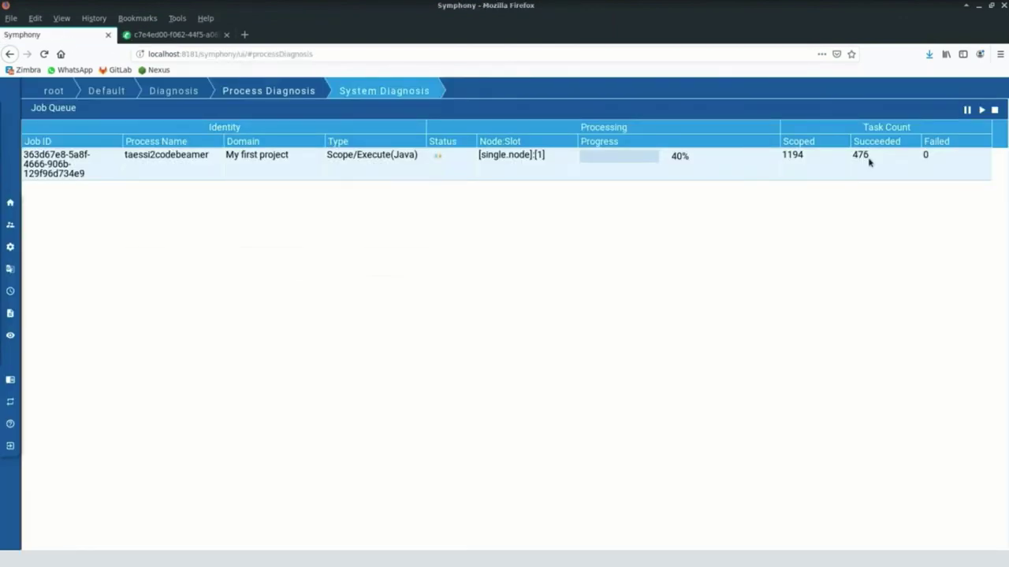
click(173, 35)
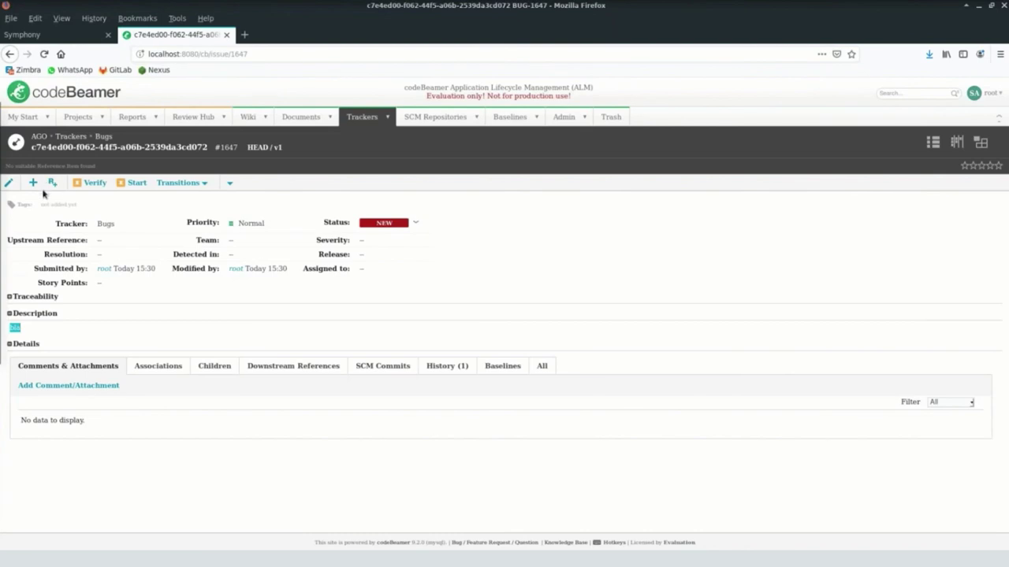
click(363, 117)
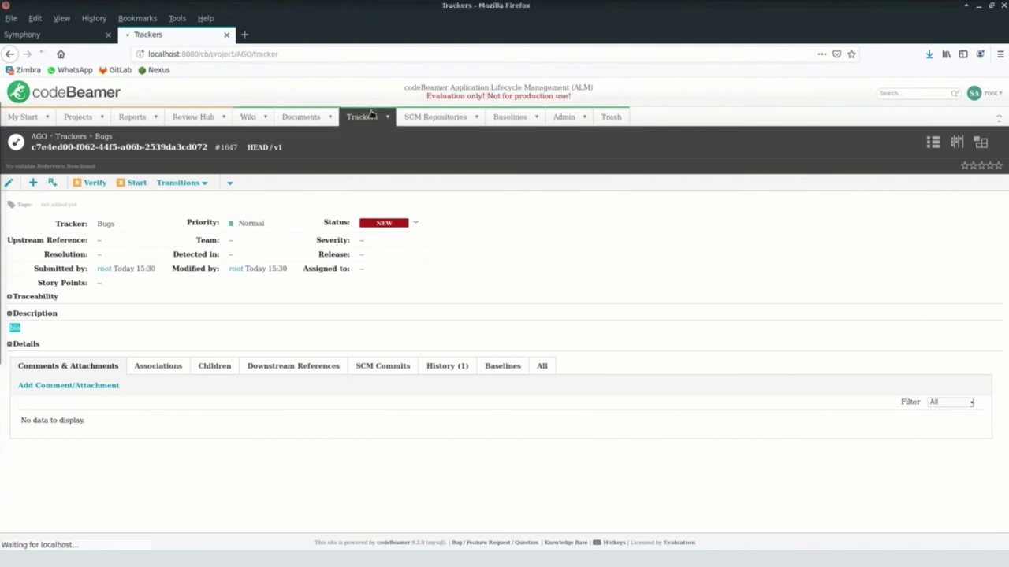
click(70, 39)
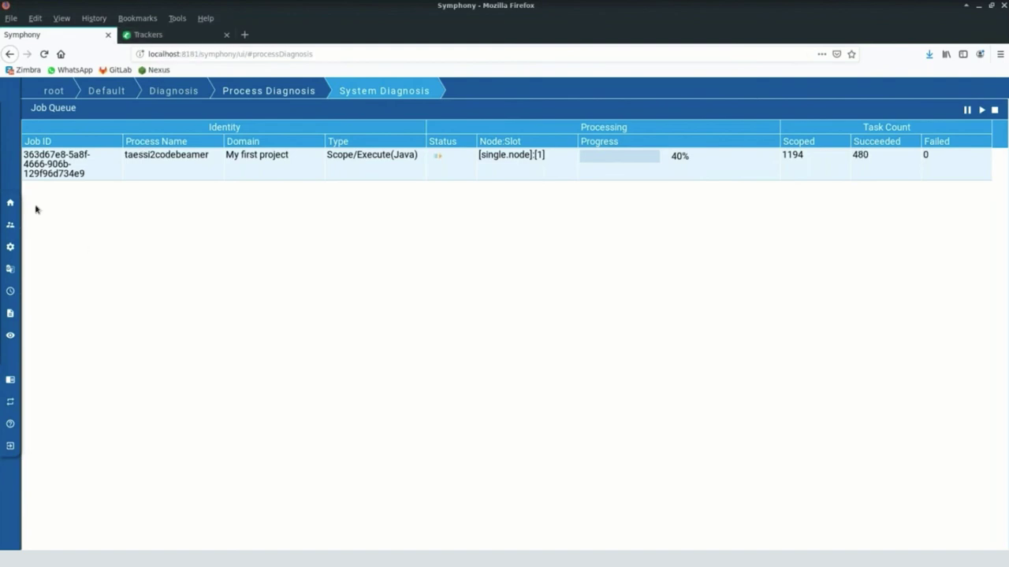
View the taessi2codebeamer process's config sets and return to the component list.
click(37, 241)
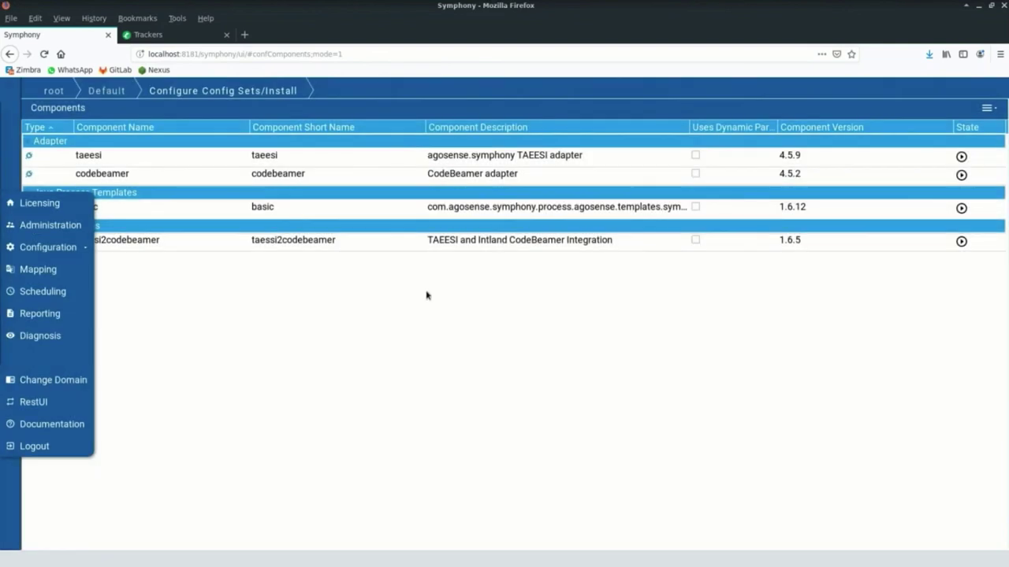
click(349, 242)
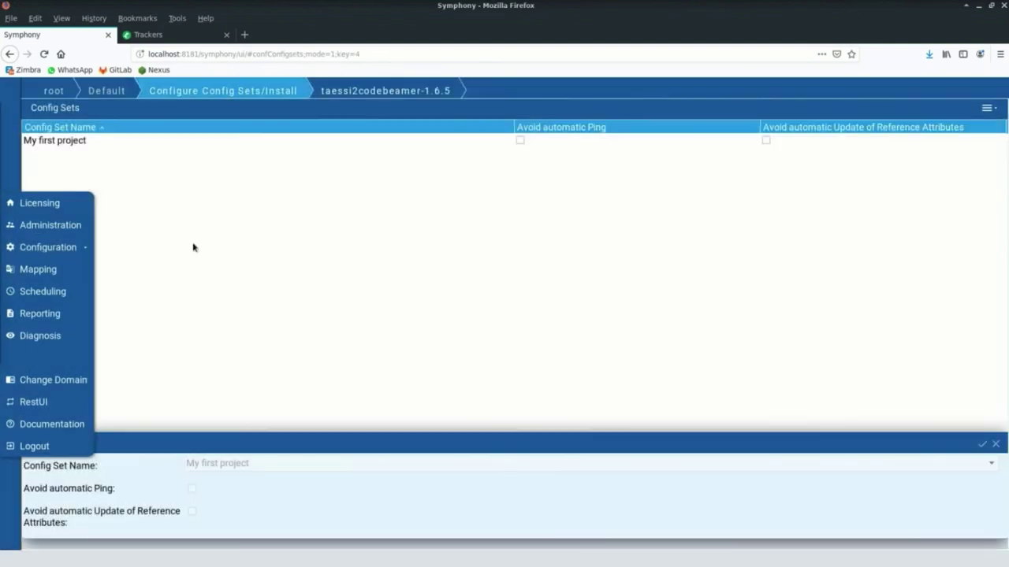
click(134, 243)
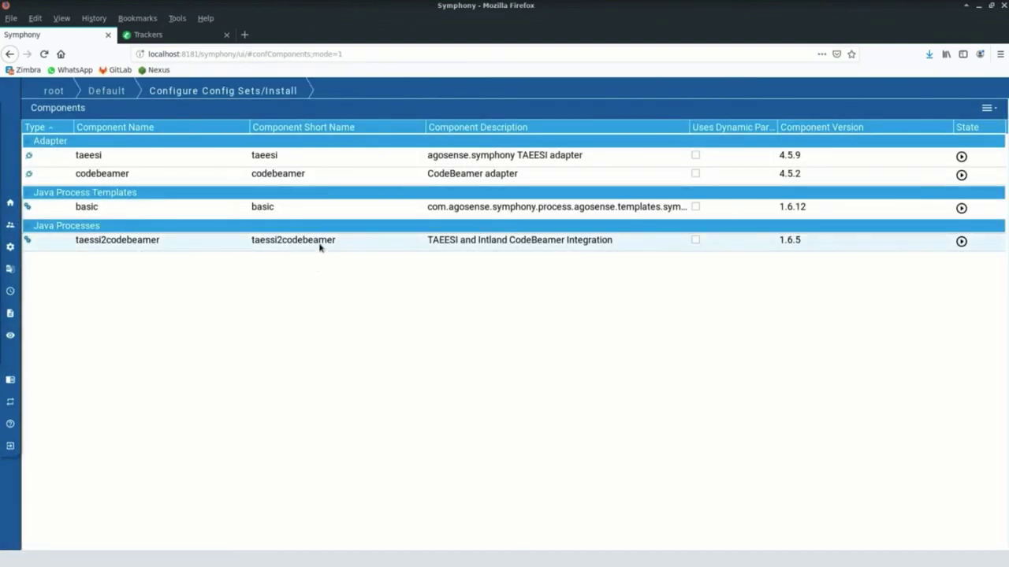